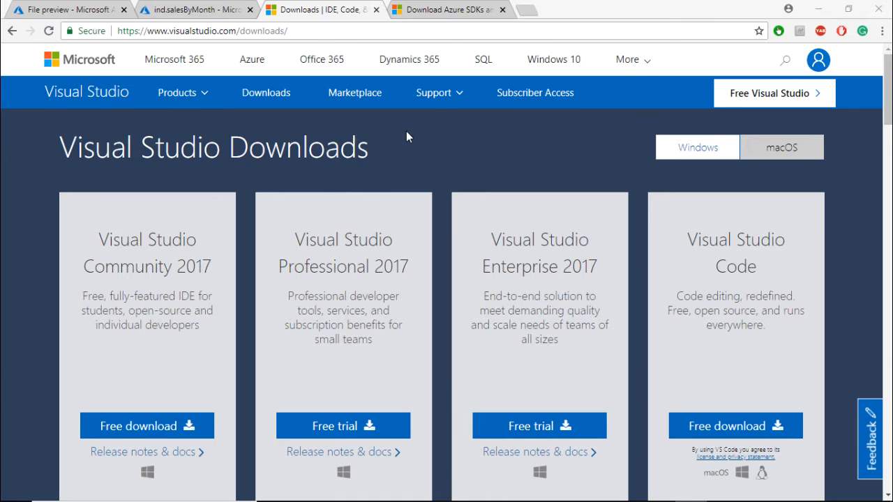
pyautogui.scroll(-1, 408, 131)
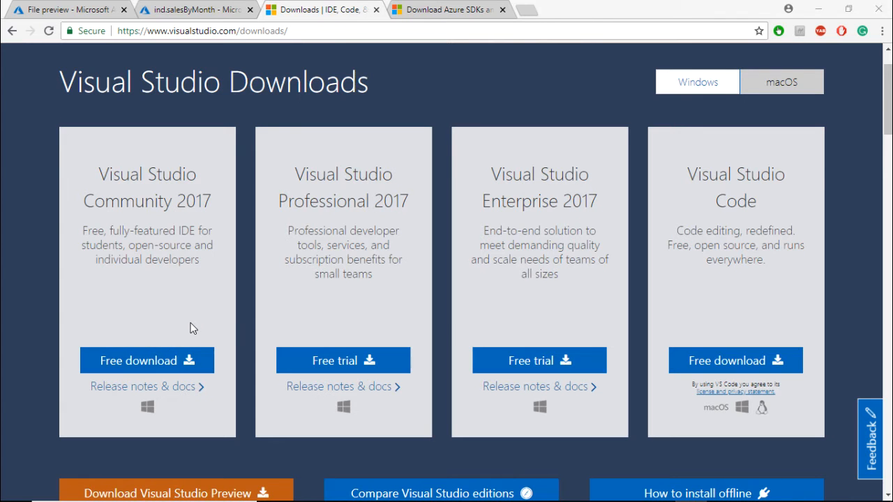
pyautogui.click(446, 9)
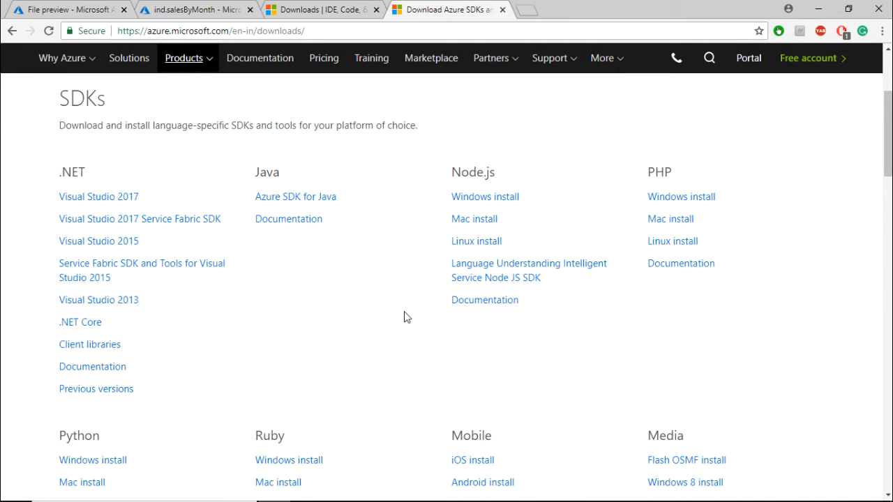
pyautogui.scroll(1, 407, 317)
pyautogui.scroll(2, 406, 317)
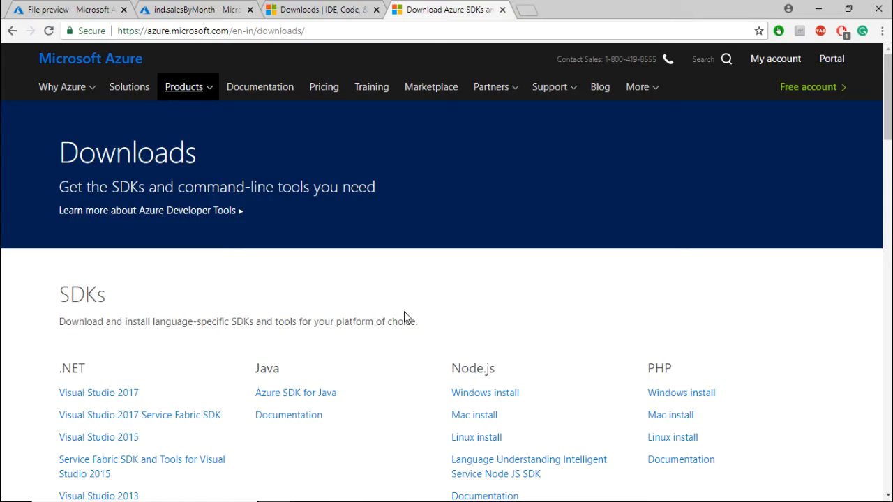
pyautogui.scroll(-1, 407, 317)
pyautogui.scroll(-1, 407, 317)
pyautogui.scroll(3, 407, 317)
pyautogui.scroll(-2, 384, 221)
pyautogui.scroll(-1, 386, 244)
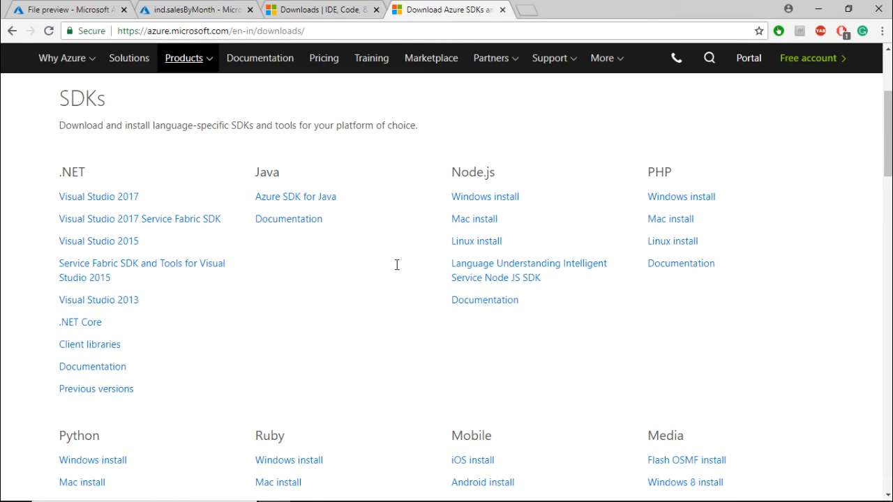
pyautogui.scroll(-1, 397, 265)
pyautogui.scroll(-1, 370, 266)
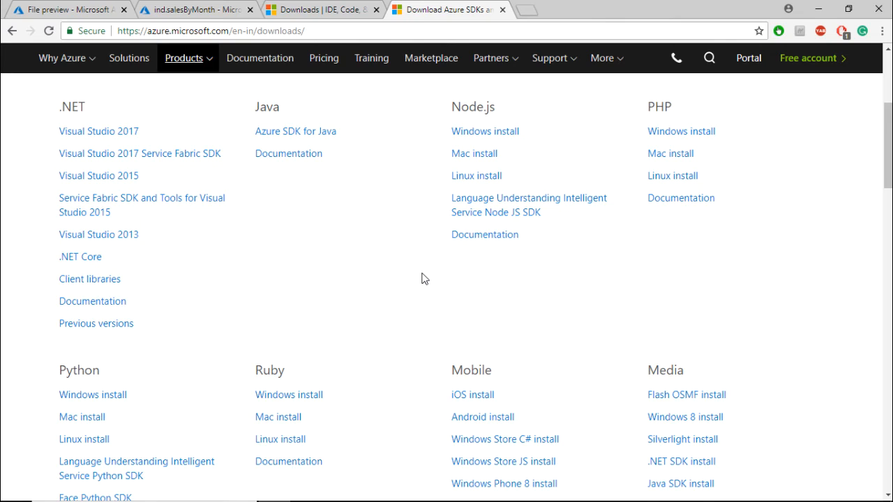
# Switch back to Visual Studio's Extensions and Updates dialog showing the Azure Data Lake Tools update to 2.3.3000.5
pyautogui.hotkey('alt', 'Tab')
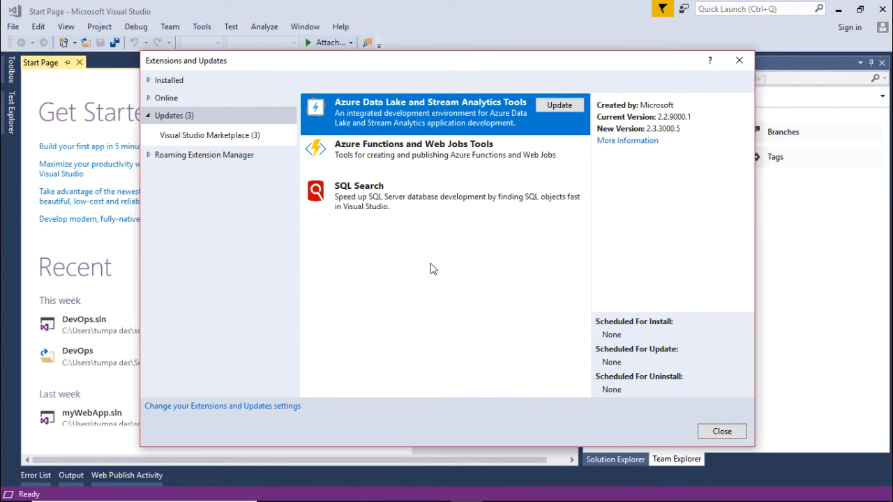